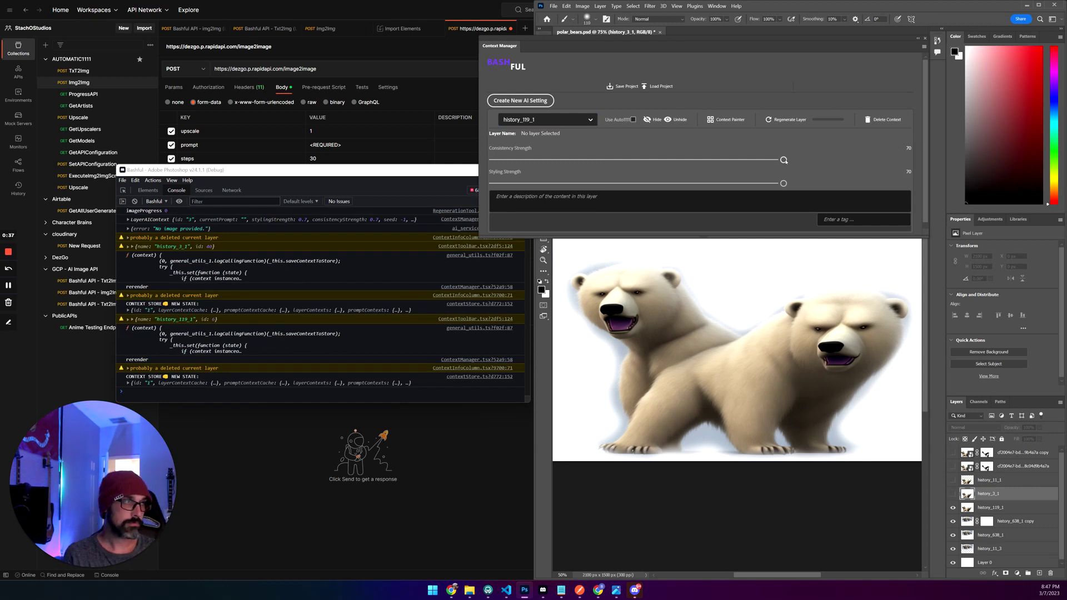
Regenerate the polar bear layer from the Bashful Content Manager panel via cloud render.
{"action": "left_click", "coordinate": [782, 126]}
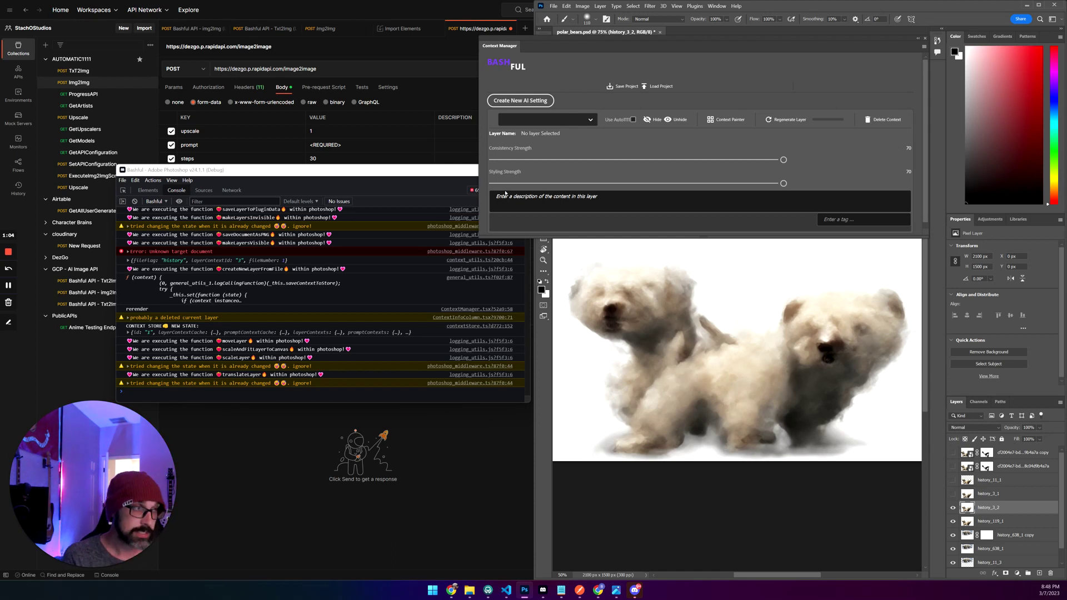